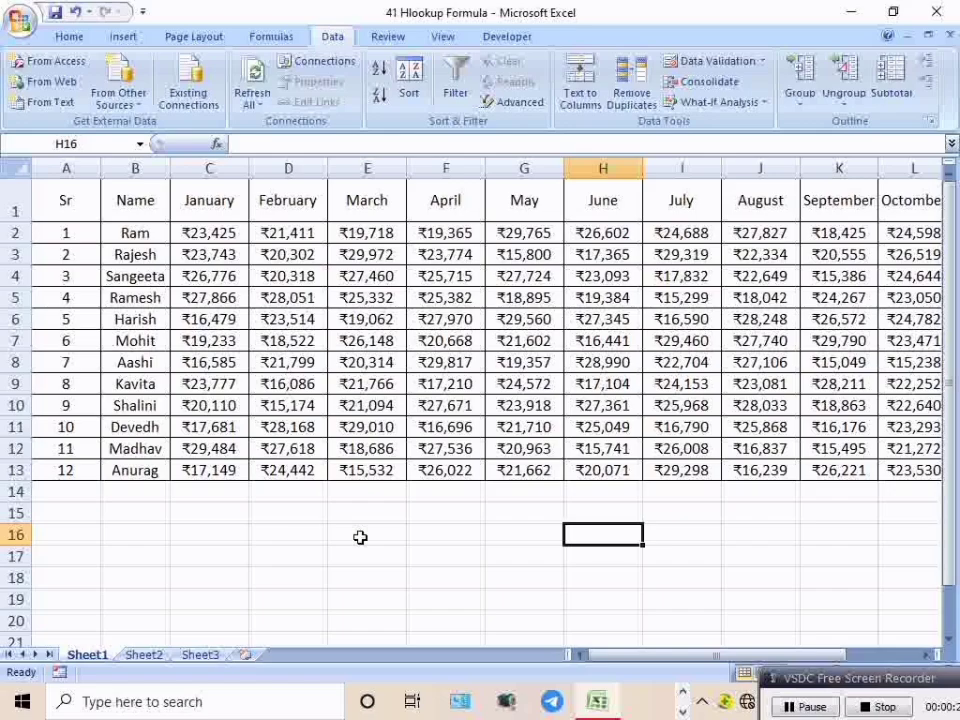
pyautogui.click(360, 537)
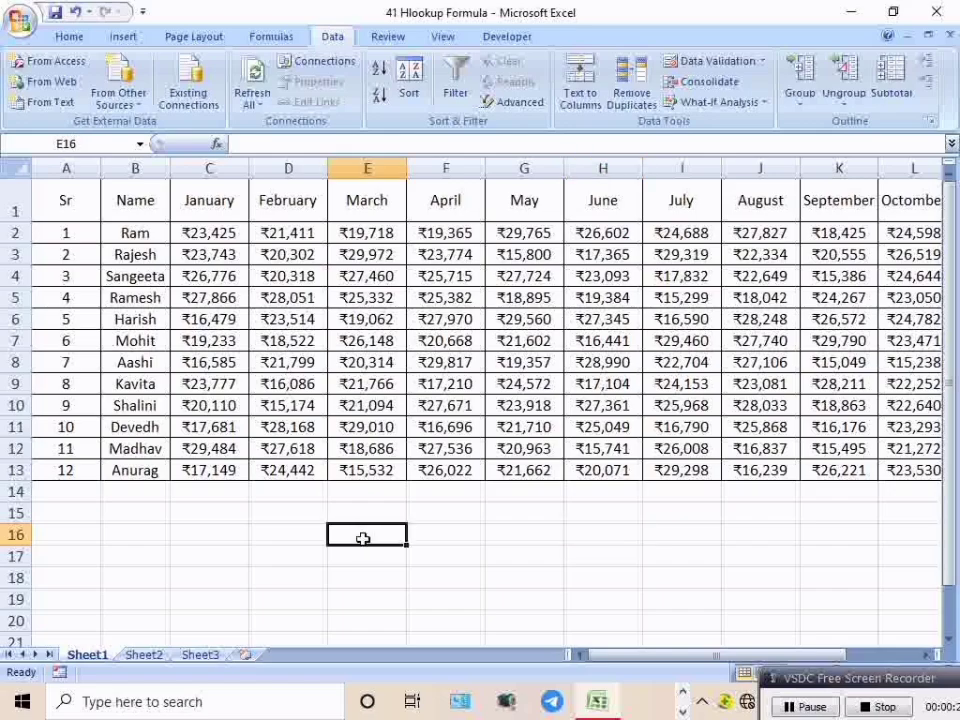
pyautogui.write('vlook')
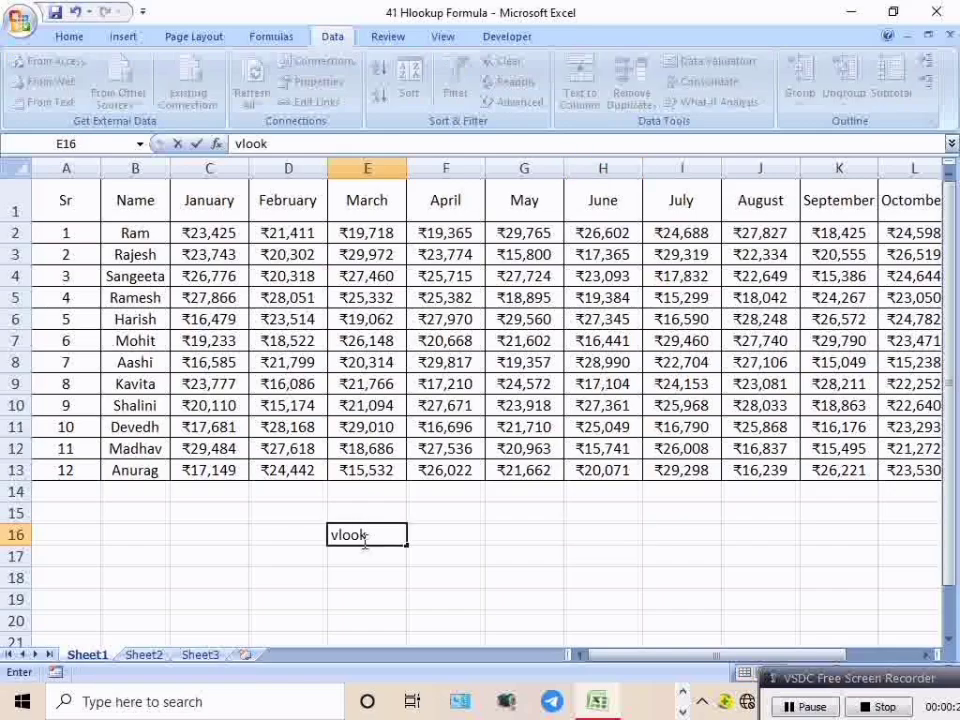
pyautogui.press('BackSpace')
pyautogui.press('BackSpace')
pyautogui.press('BackSpace')
pyautogui.press('BackSpace')
pyautogui.press('BackSpace')
pyautogui.write('=v')
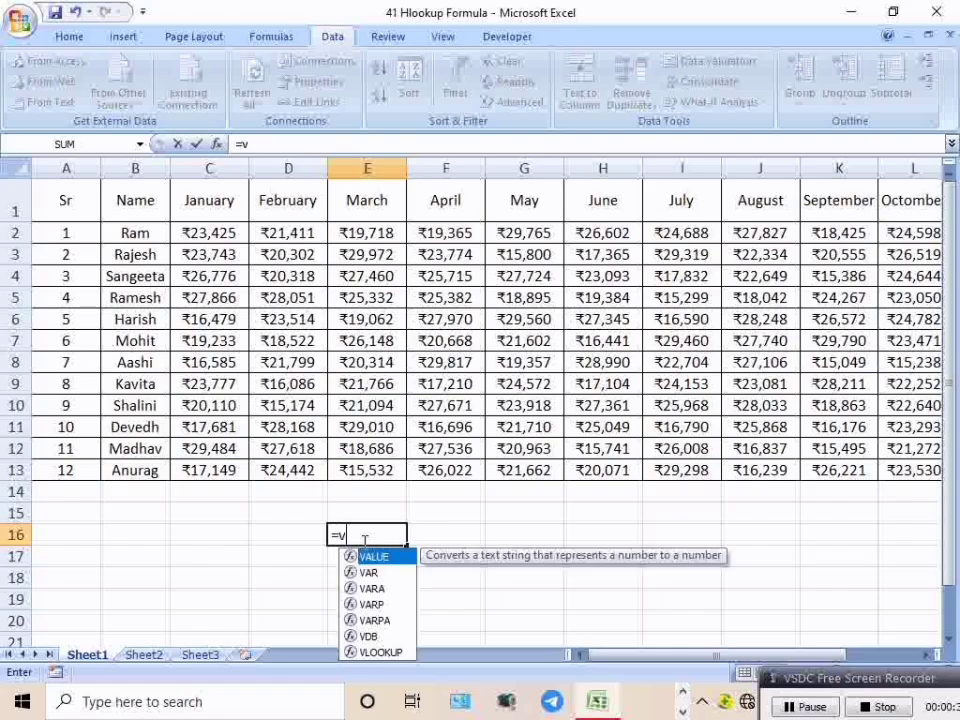
pyautogui.write('lookup')
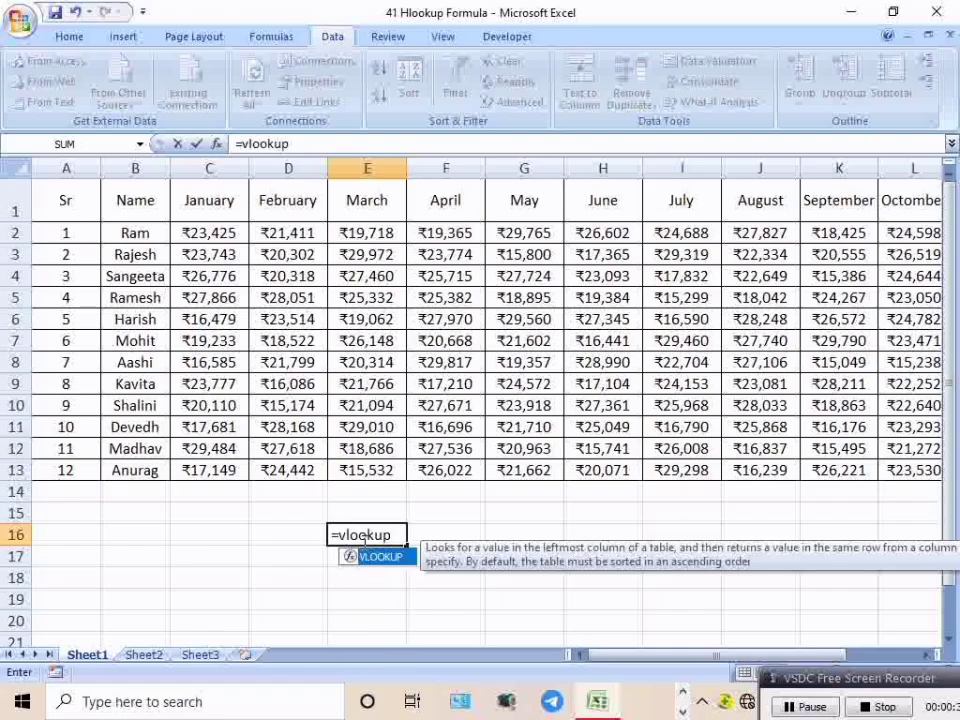
pyautogui.write('(')
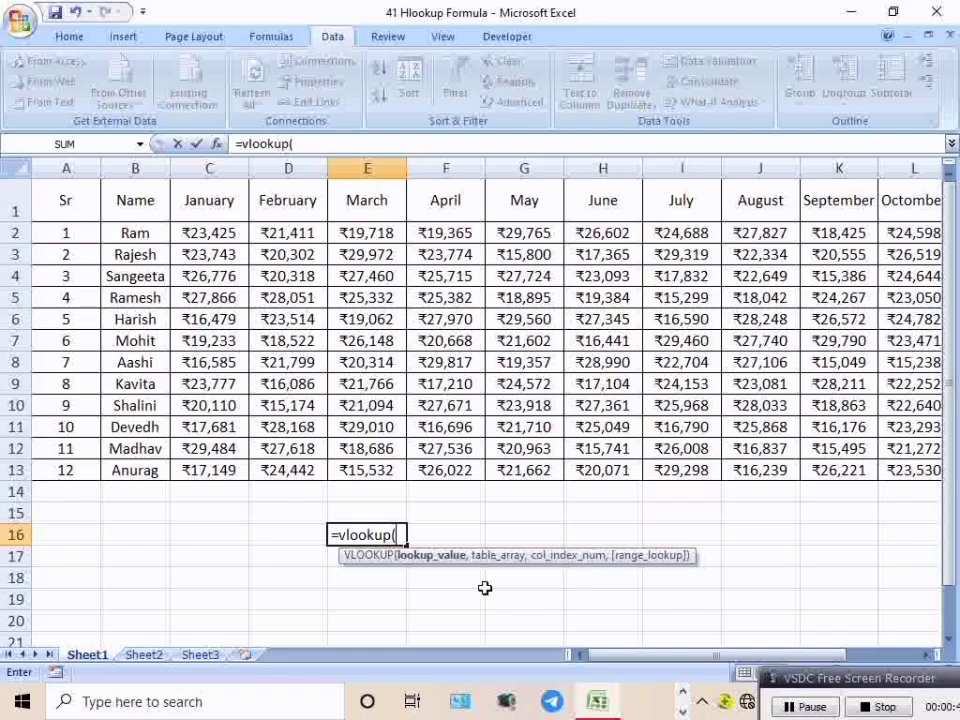
pyautogui.click(656, 533)
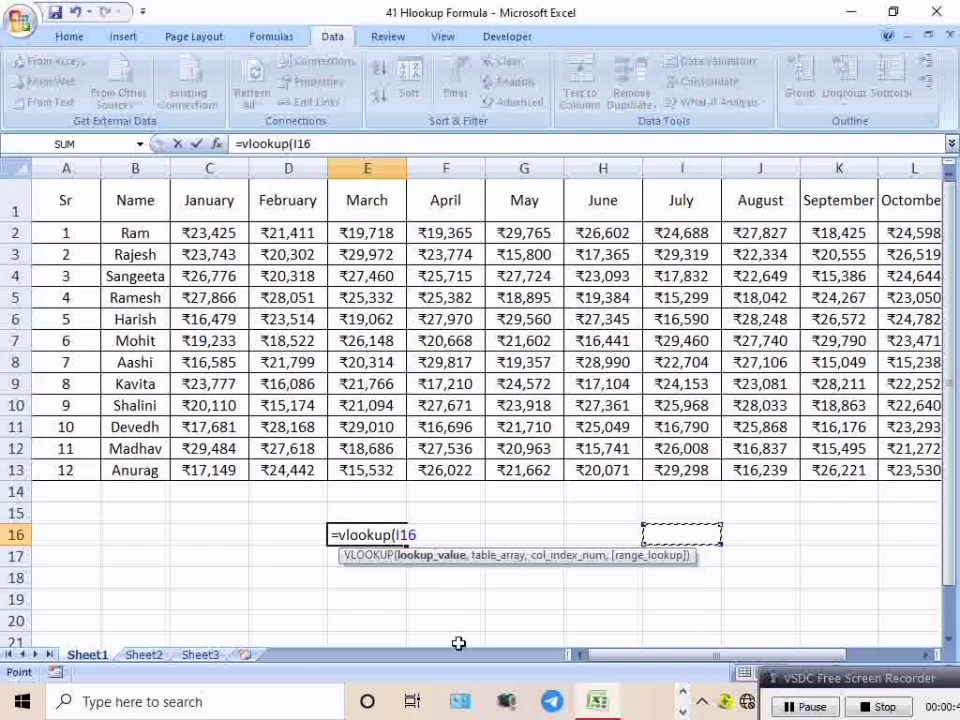
pyautogui.press('BackSpace')
pyautogui.press('BackSpace')
pyautogui.press('BackSpace')
pyautogui.press('BackSpace')
pyautogui.press('BackSpace')
pyautogui.press('BackSpace')
pyautogui.press('BackSpace')
pyautogui.press('BackSpace')
pyautogui.press('BackSpace')
pyautogui.press('BackSpace')
pyautogui.press('BackSpace')
pyautogui.press('BackSpace')
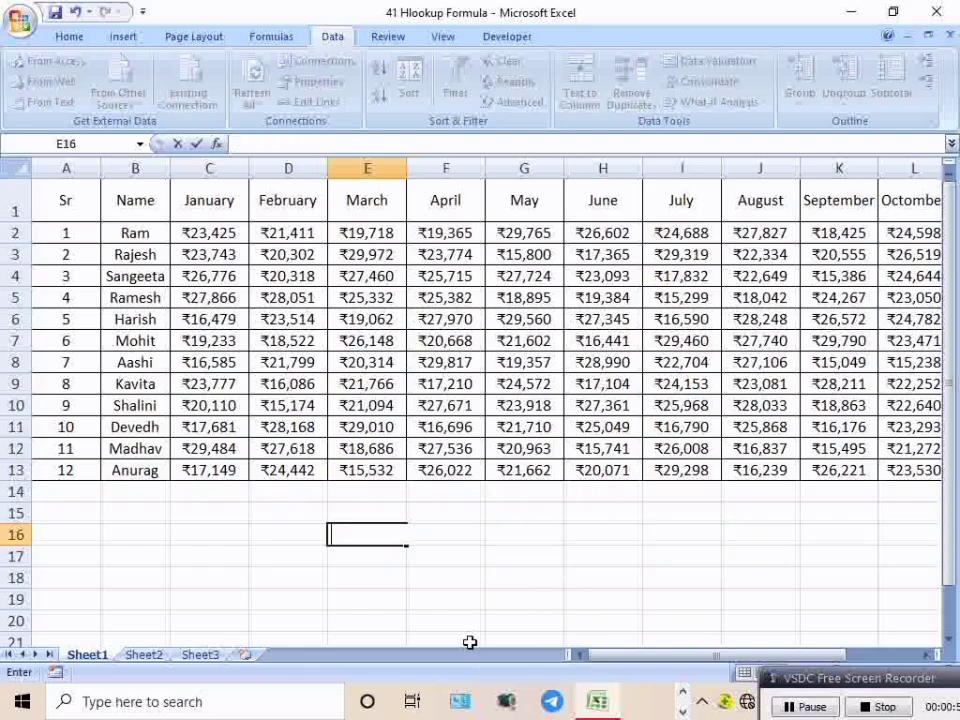
# Step: Begin an HLOOKUP formula in cell C16, up to its opening parenthesis
pyautogui.click(230, 540)
pyautogui.write('hlook')
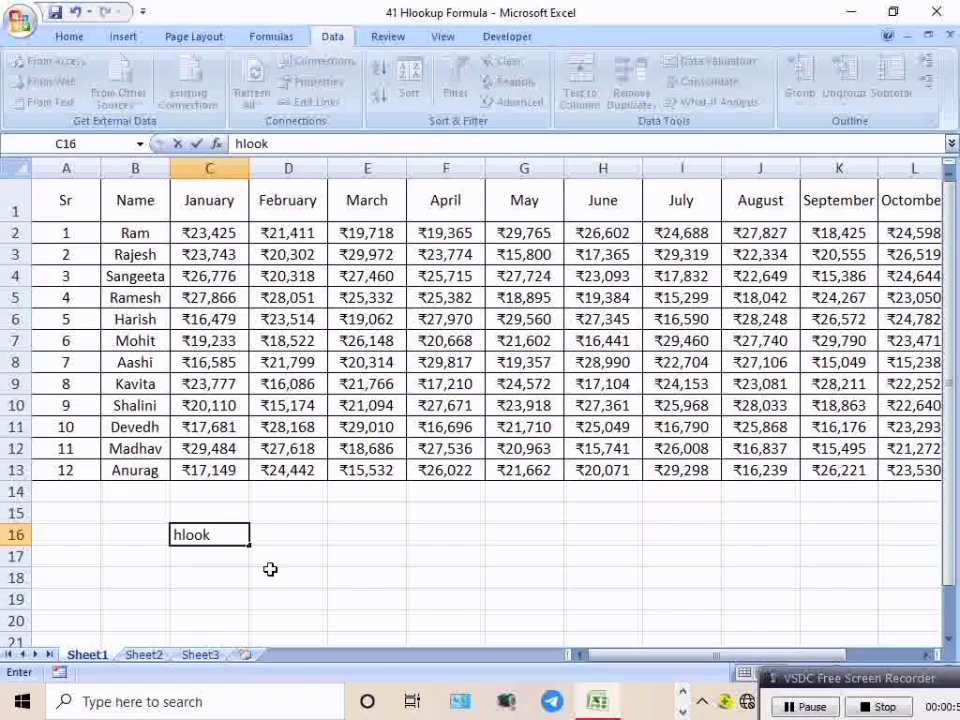
pyautogui.press('BackSpace')
pyautogui.press('BackSpace')
pyautogui.press('BackSpace')
pyautogui.press('BackSpace')
pyautogui.press('BackSpace')
pyautogui.write('=')
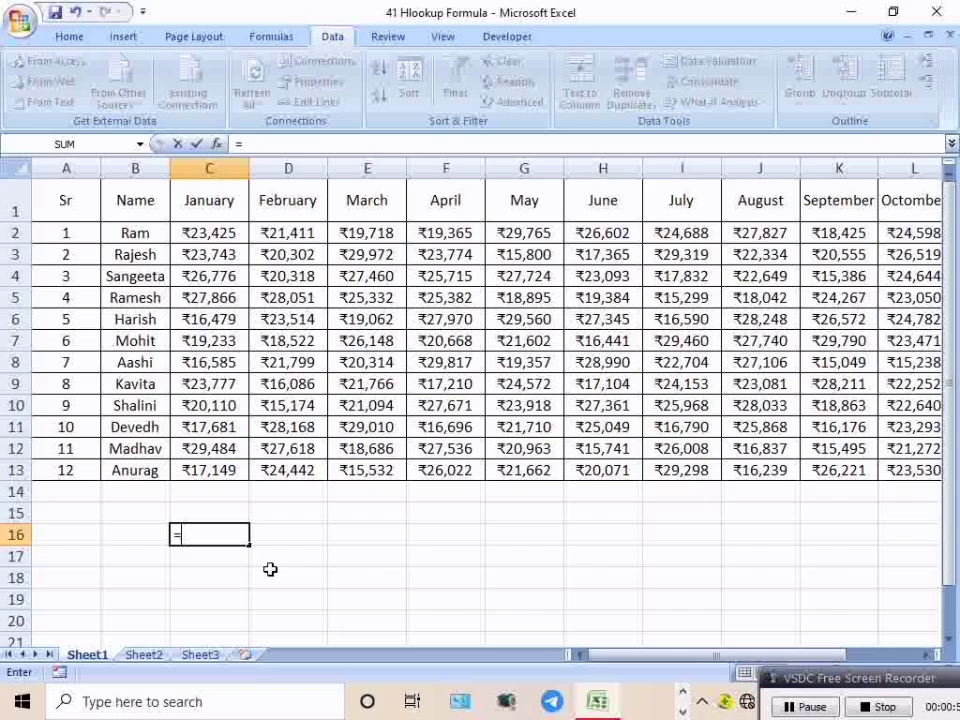
pyautogui.write('hl;ooku')
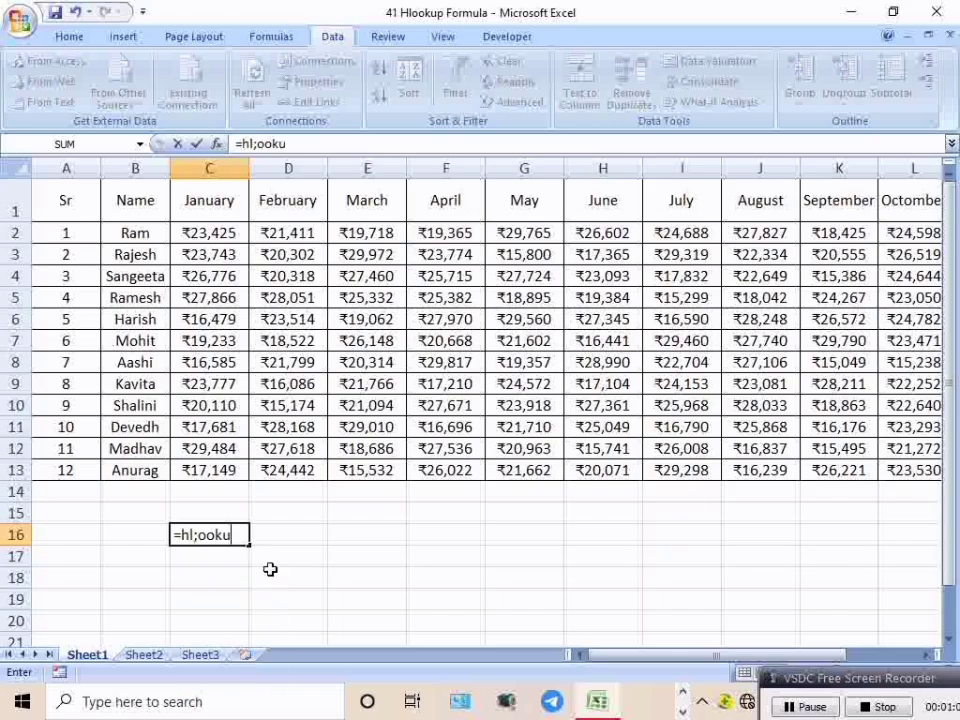
pyautogui.write('p')
pyautogui.press('BackSpace')
pyautogui.press('BackSpace')
pyautogui.press('BackSpace')
pyautogui.press('BackSpace')
pyautogui.press('BackSpace')
pyautogui.press('BackSpace')
pyautogui.write('ooku')
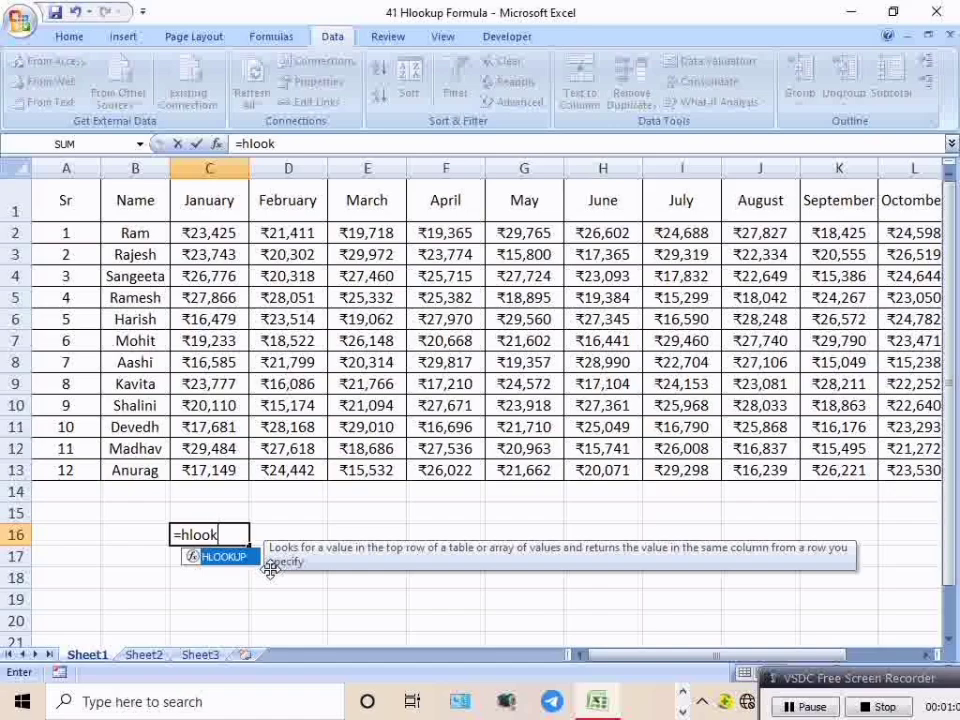
pyautogui.write('p(')
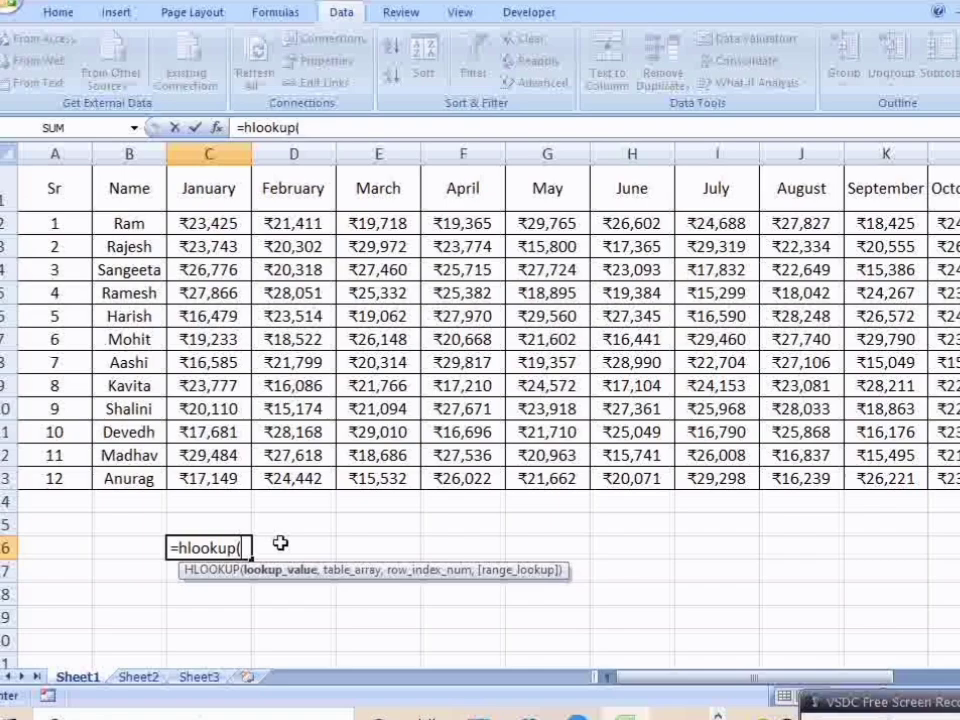
# Step: Enter the text "April" as the lookup value of the HLOOKUP formula in C16
pyautogui.write('"apru')
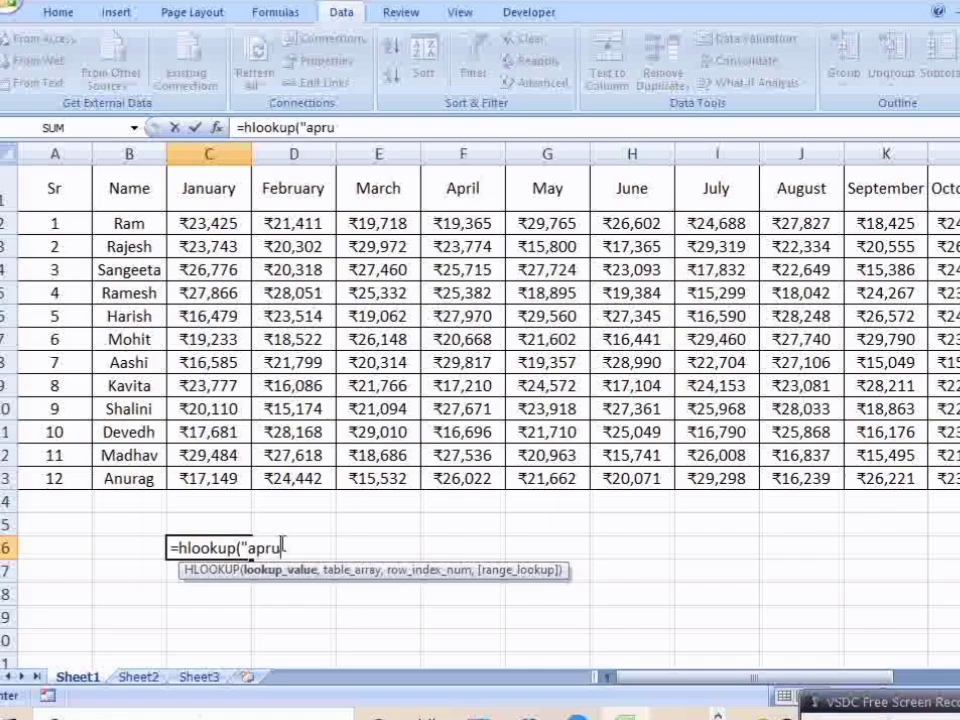
pyautogui.press('BackSpace')
pyautogui.press('BackSpace')
pyautogui.press('BackSpace')
pyautogui.press('BackSpace')
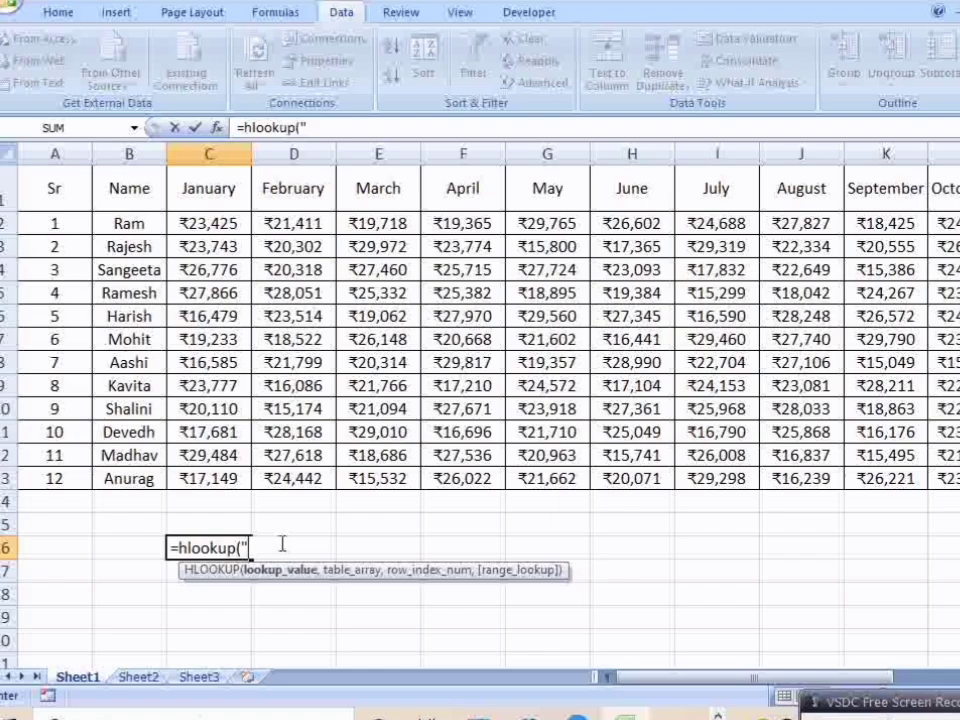
pyautogui.write('April"')
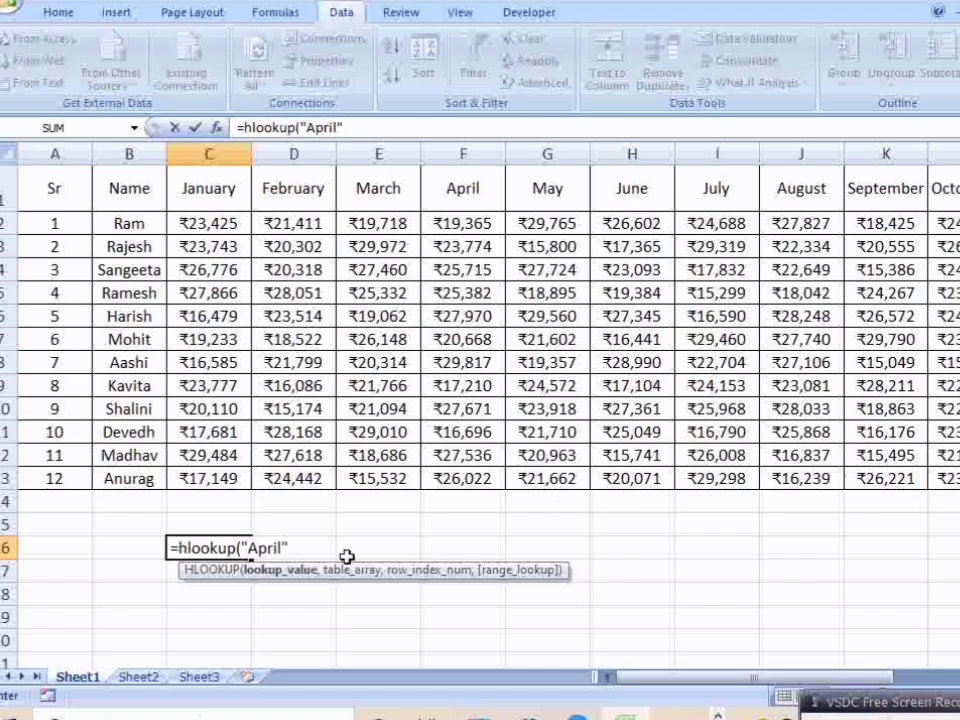
pyautogui.write(',')
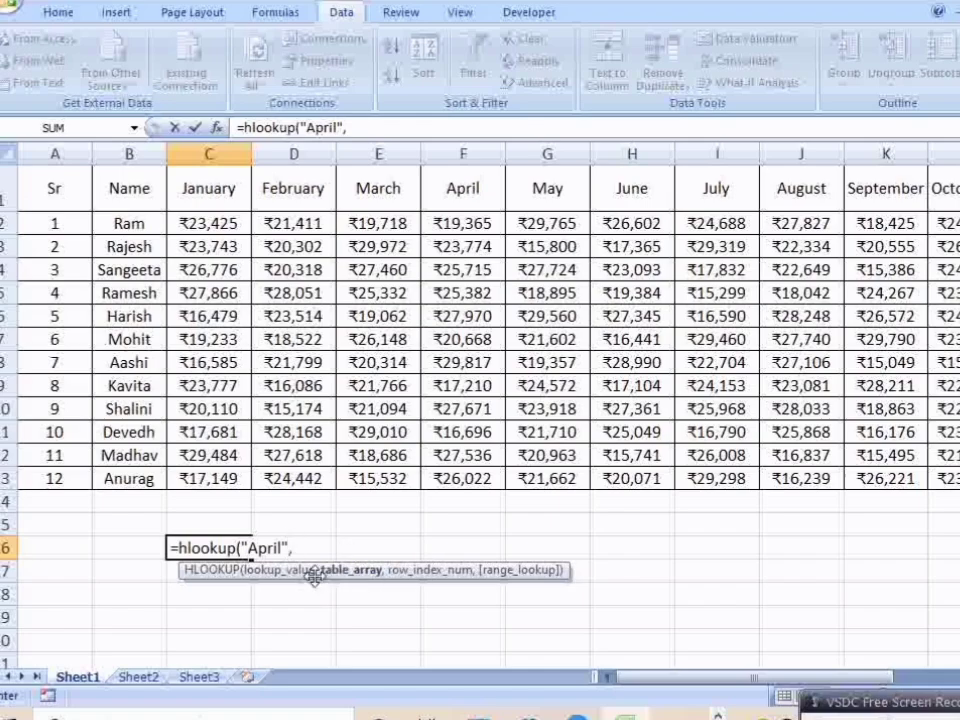
# Step: Complete the HLOOKUP formula in C16 with table array A1:N13, row index 2 and range lookup 0
pyautogui.moveTo(28, 182); pyautogui.dragTo(836, 479)
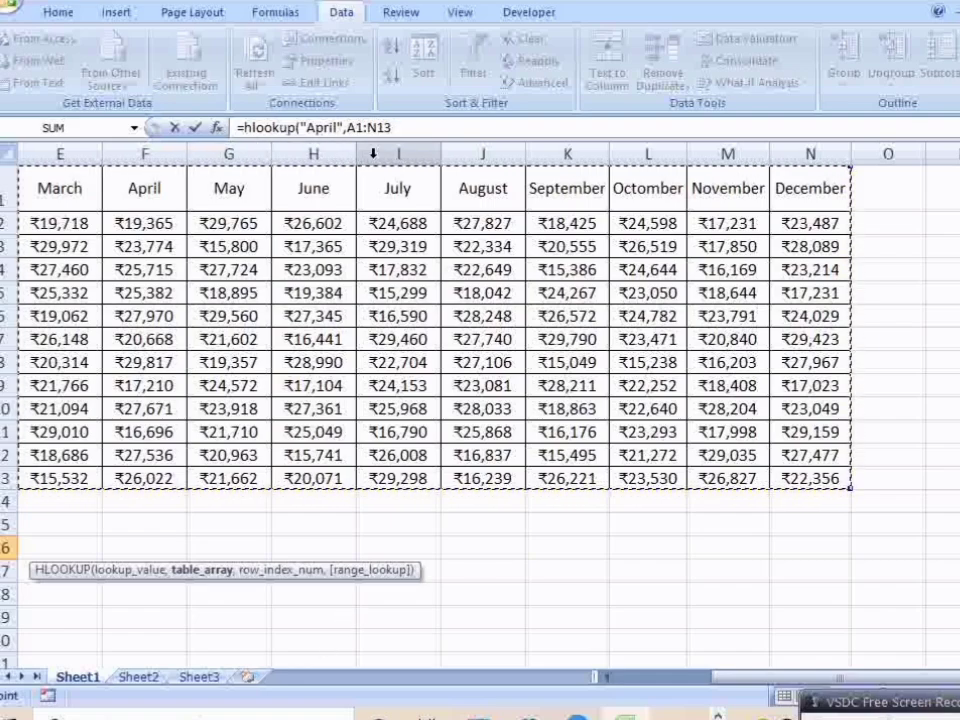
pyautogui.write(',')
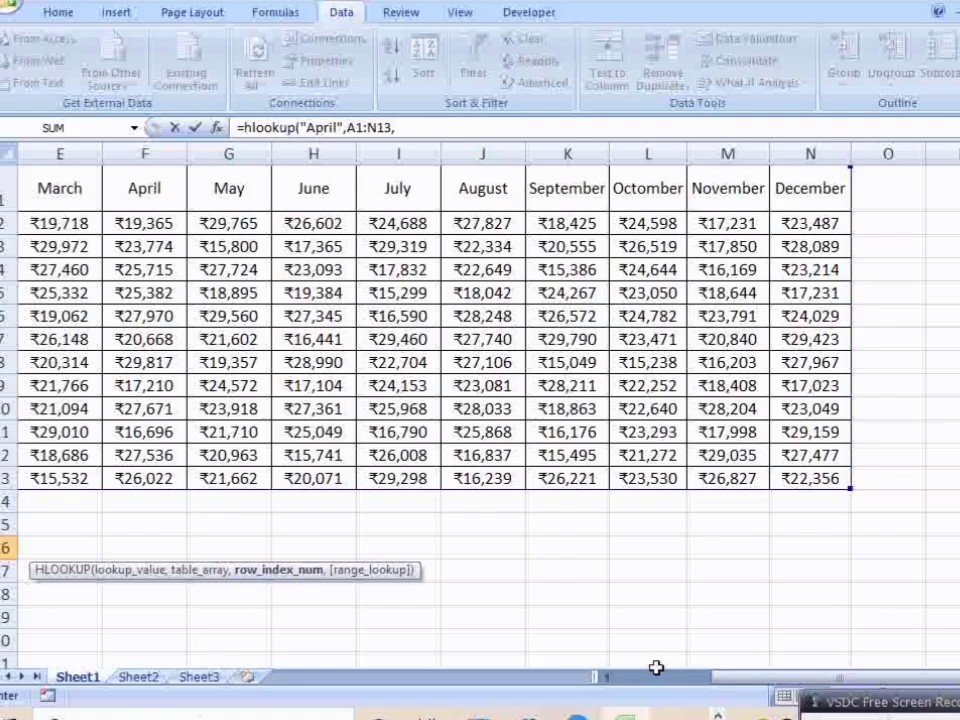
pyautogui.moveTo(765, 676); pyautogui.dragTo(606, 673)
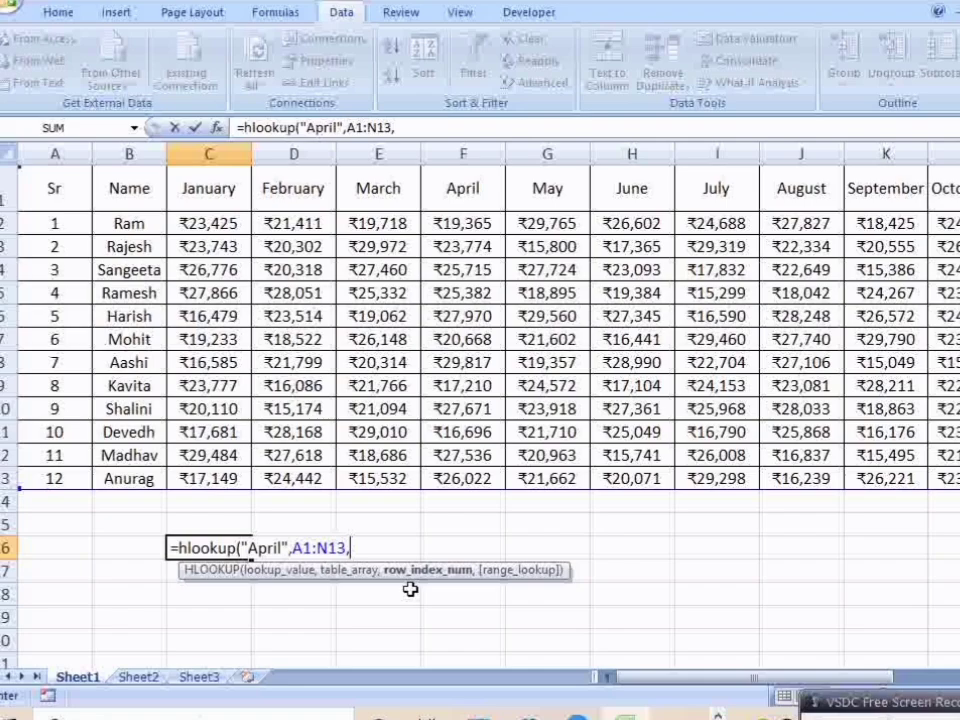
pyautogui.write('2')
pyautogui.write(',0)')
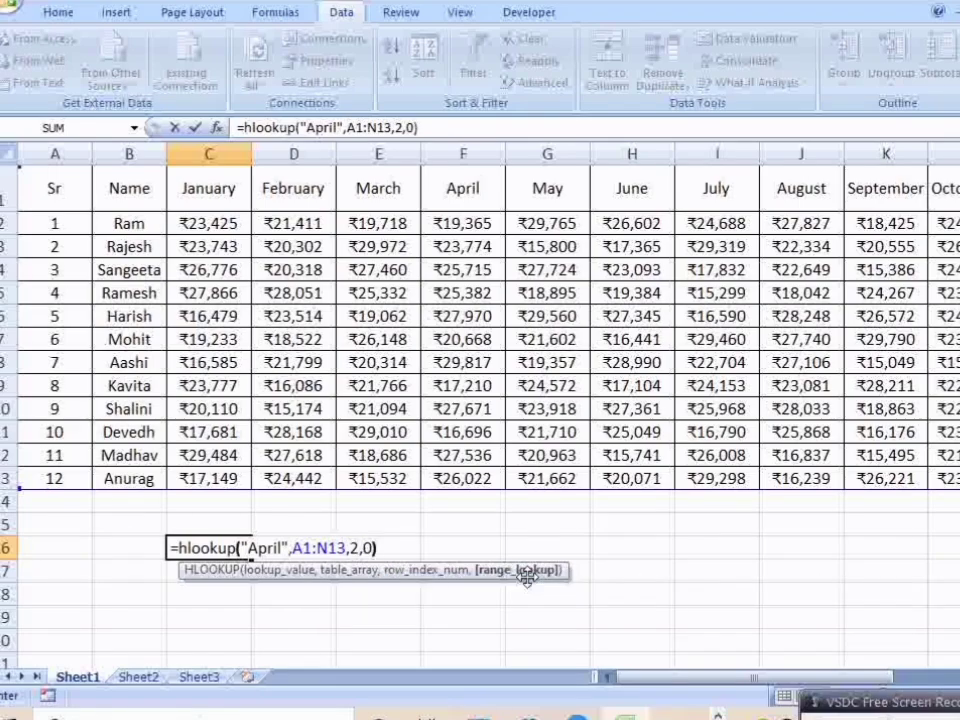
pyautogui.press('Return')
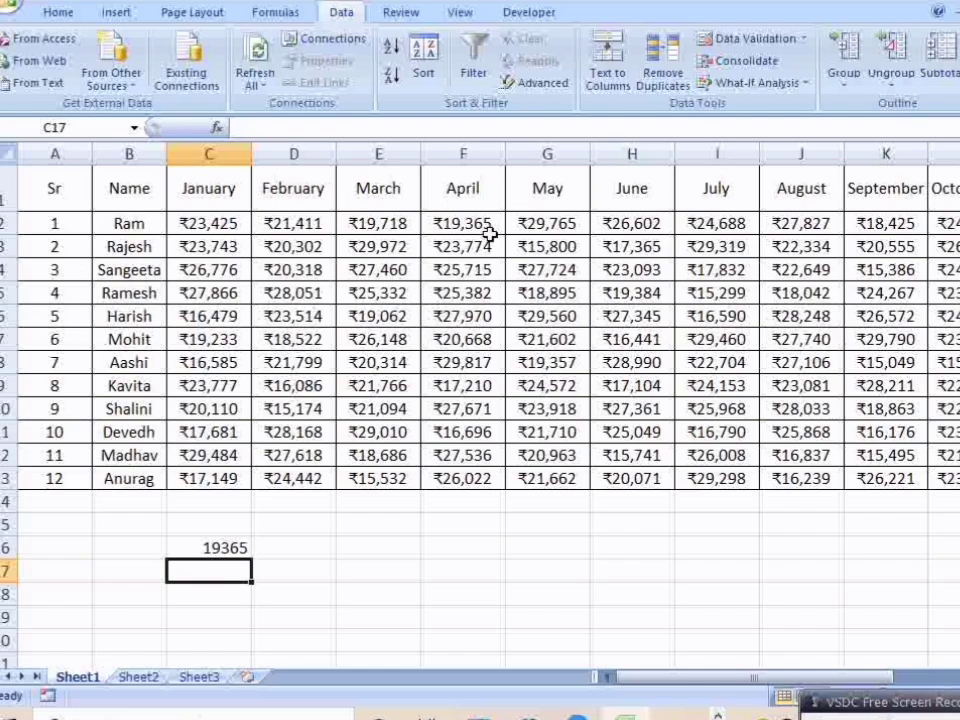
# Step: Replace the "April" lookup value in C16's HLOOKUP formula with a reference to cell G16
pyautogui.click(238, 551)
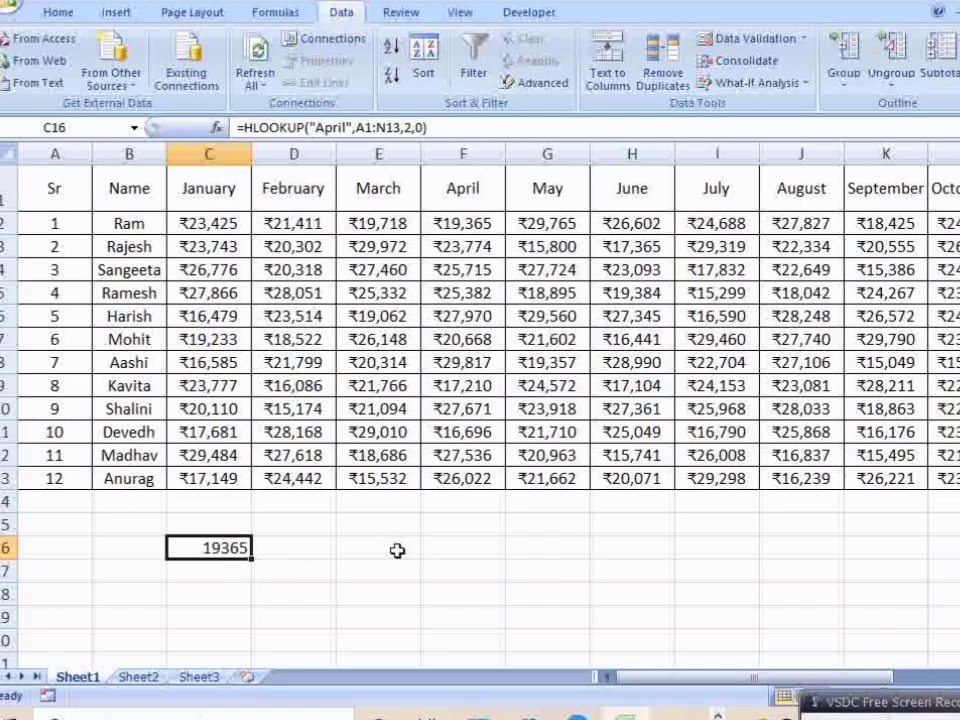
pyautogui.doubleClick(228, 552)
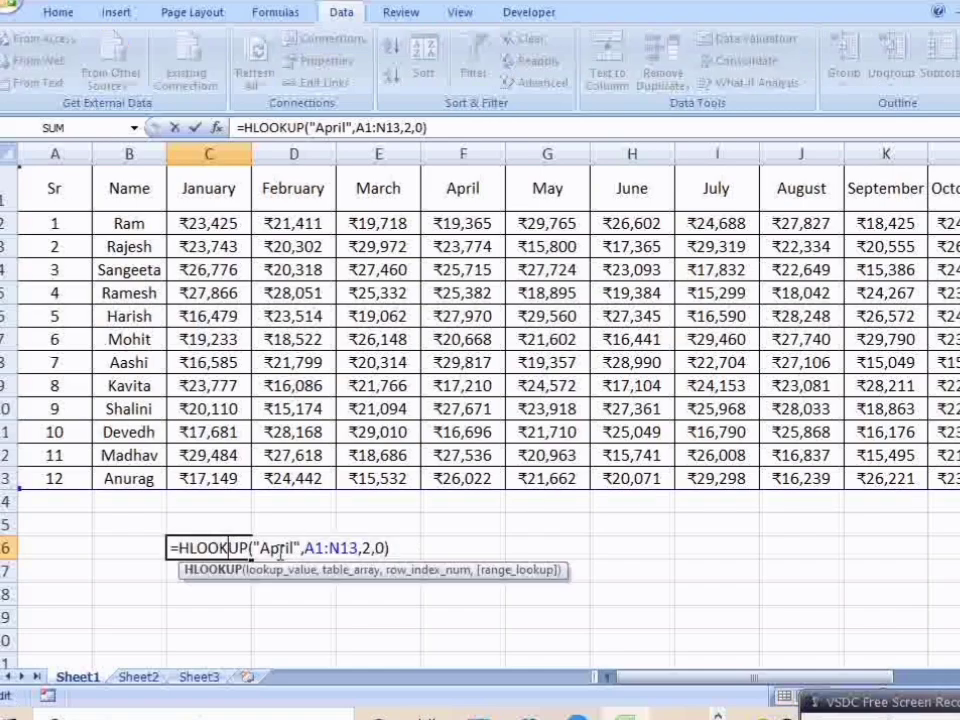
pyautogui.click(297, 548)
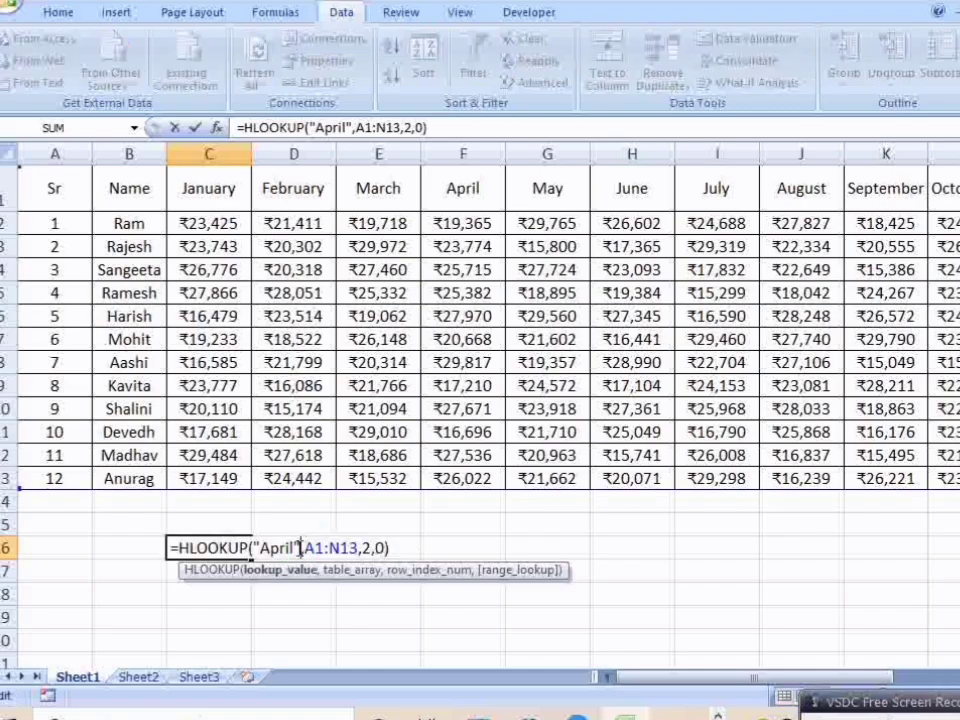
pyautogui.press('BackSpace')
pyautogui.press('BackSpace')
pyautogui.press('BackSpace')
pyautogui.press('BackSpace')
pyautogui.press('BackSpace')
pyautogui.press('BackSpace')
pyautogui.press('BackSpace')
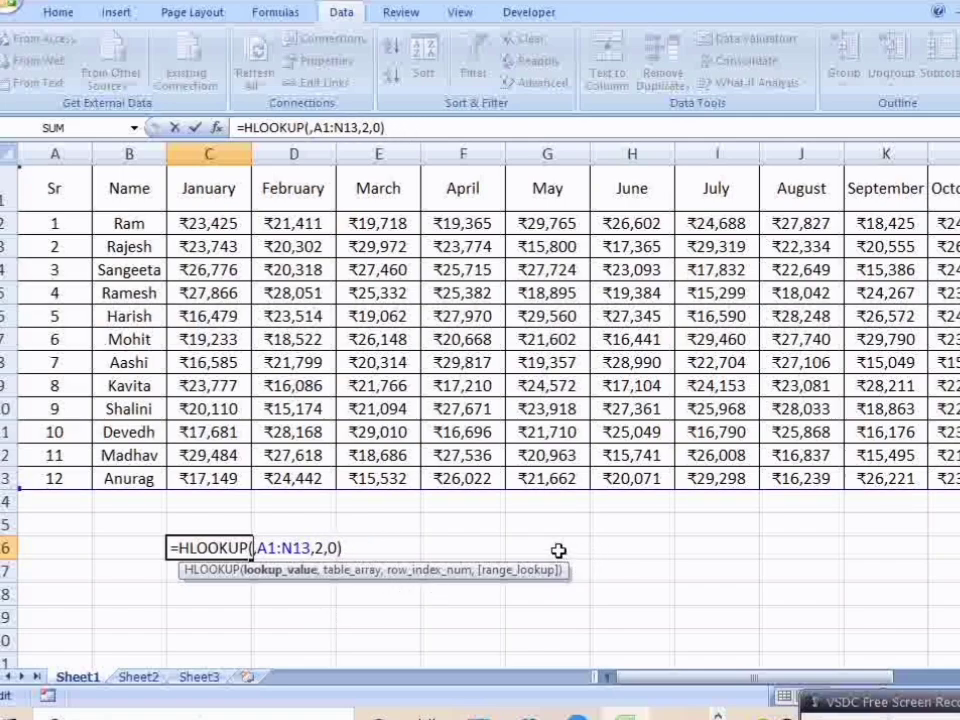
pyautogui.click(545, 552)
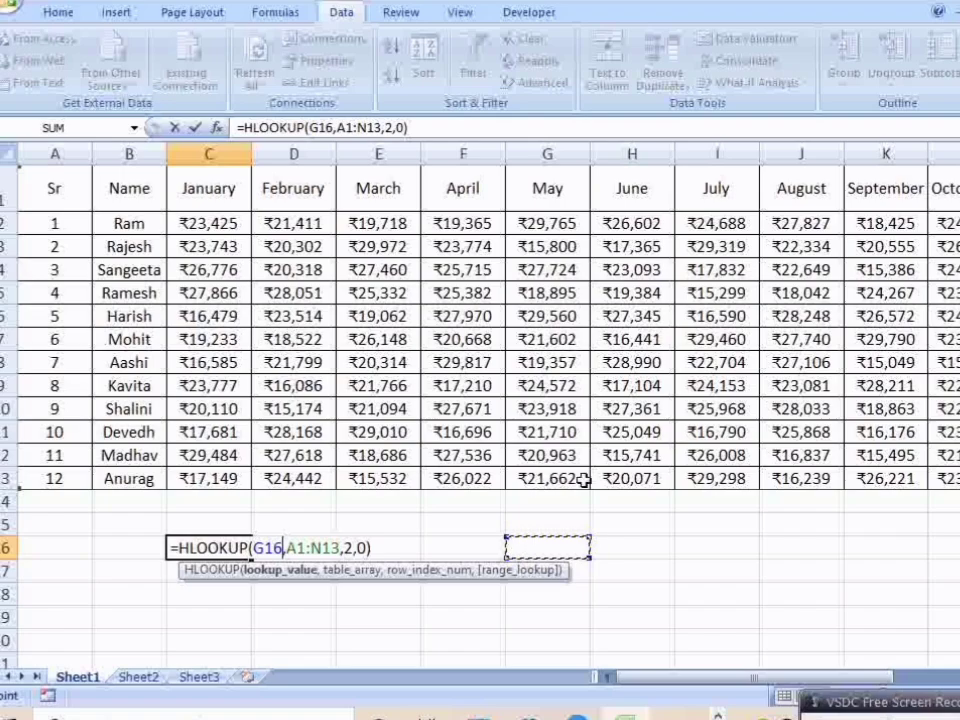
pyautogui.press('Return')
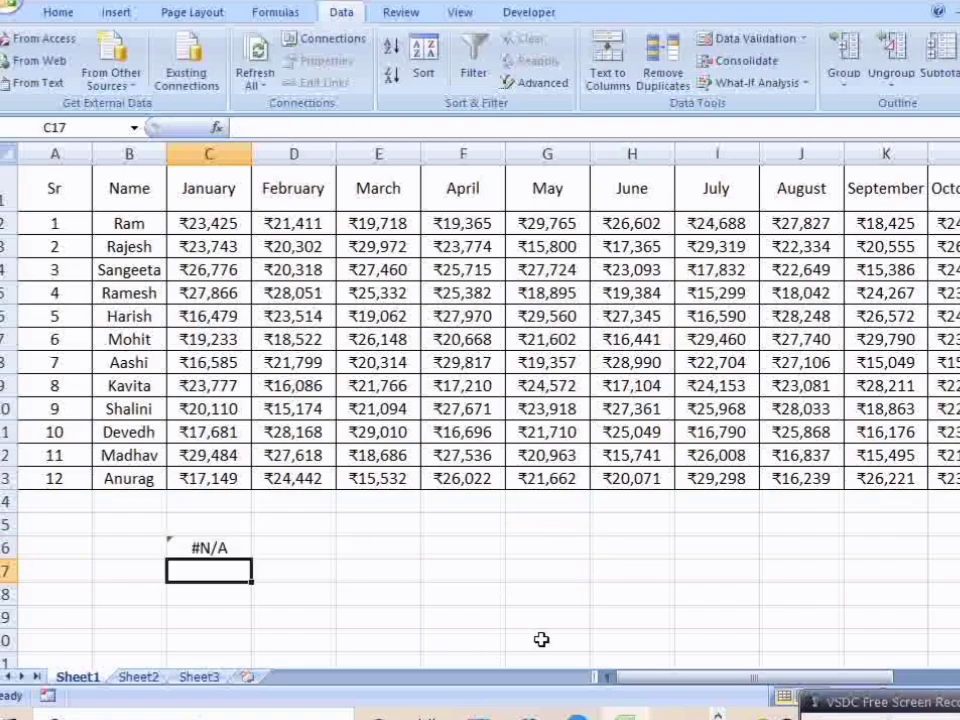
# Step: Enter january in cell G16 as the month for the HLOOKUP formula to look up
pyautogui.click(238, 552)
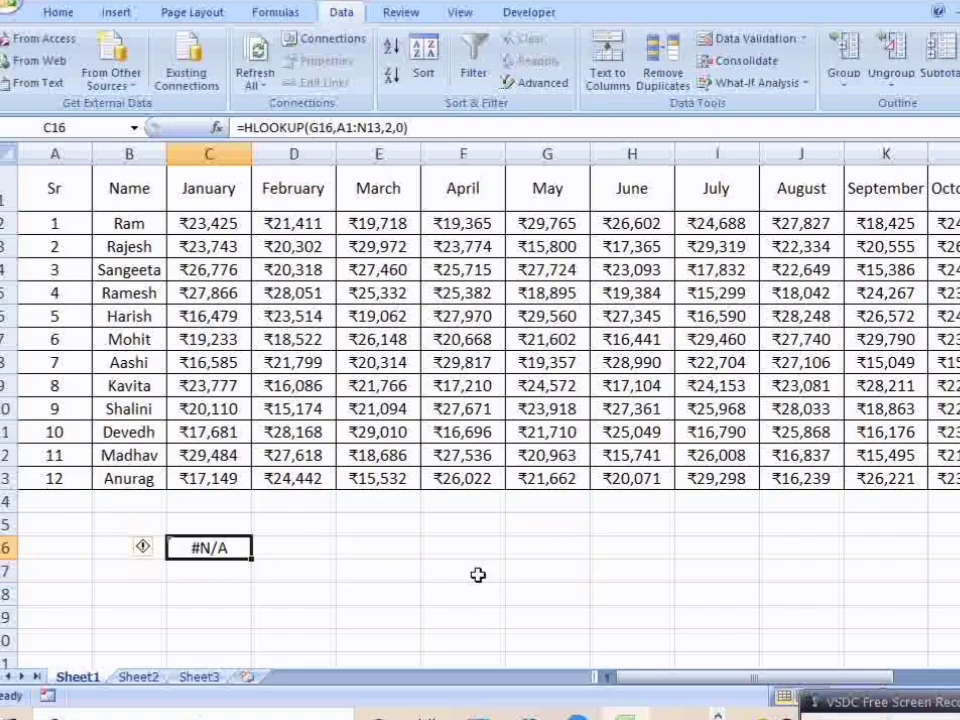
pyautogui.click(549, 548)
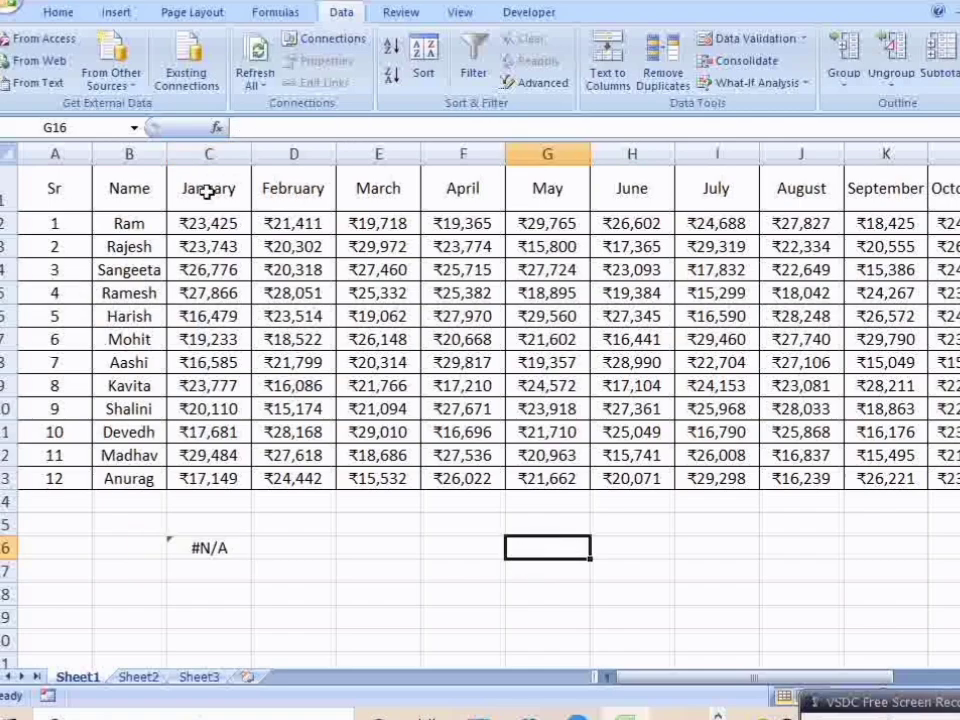
pyautogui.write('ja')
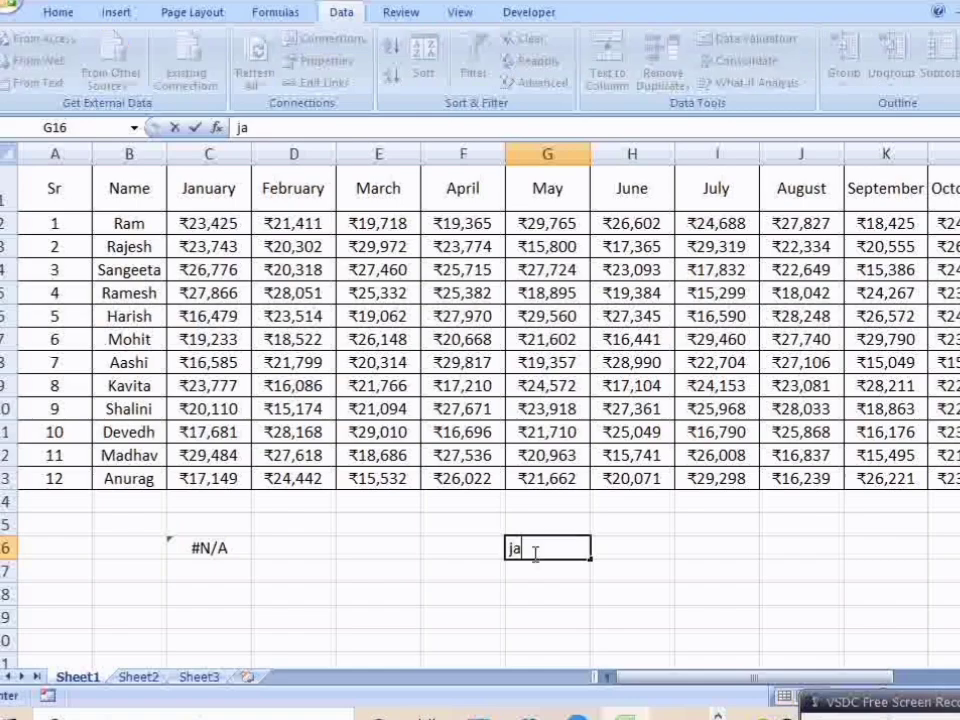
pyautogui.write('nuary')
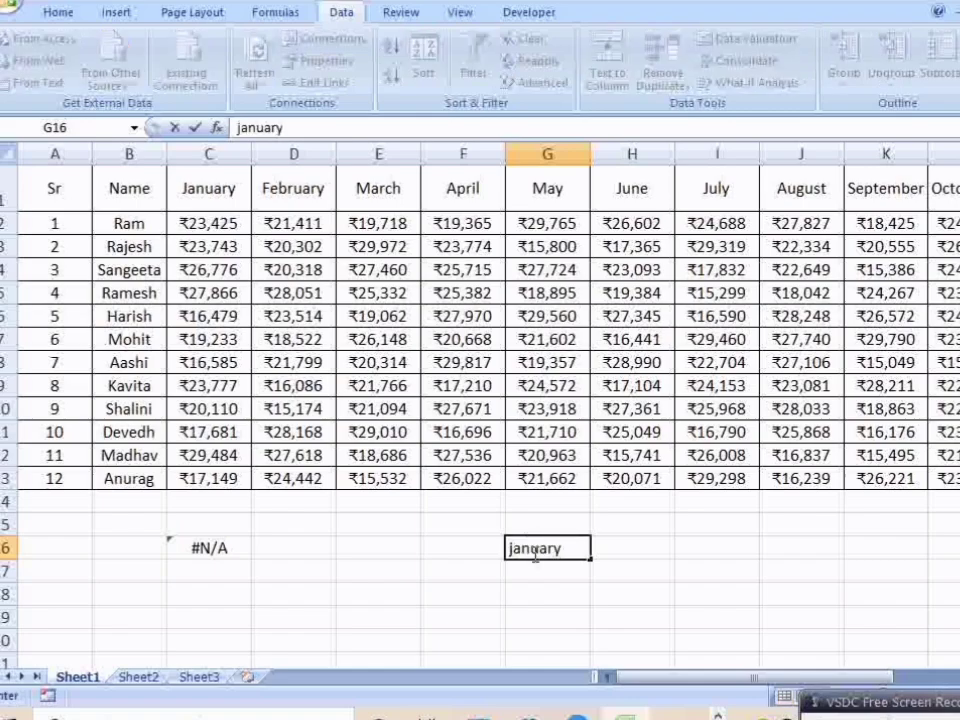
pyautogui.press('Return')
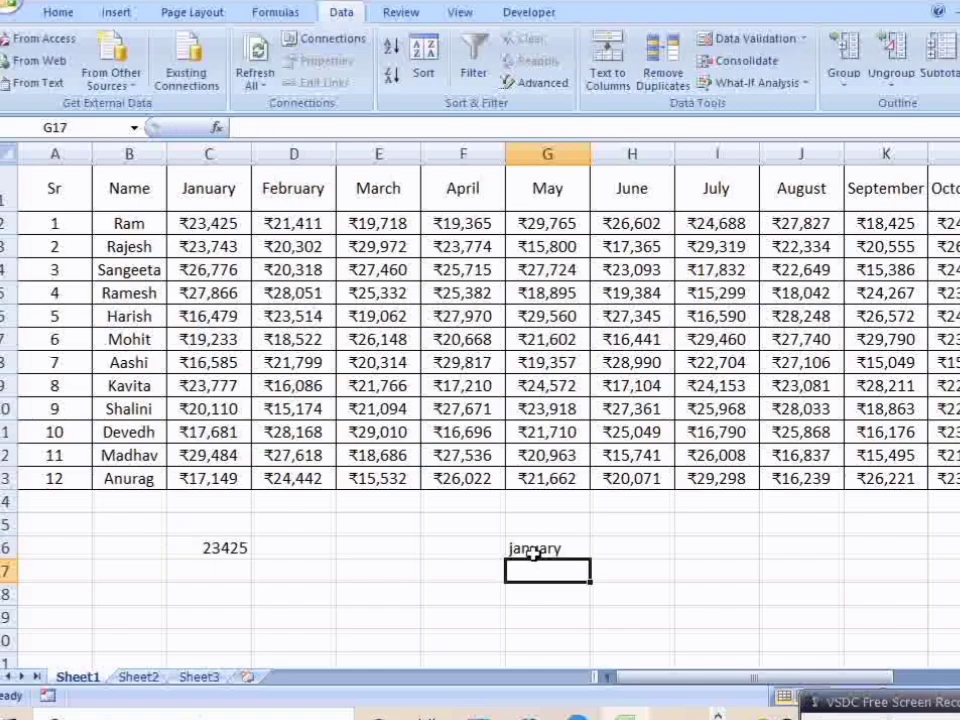
# Step: Replace the month in lookup cell G16 with february to test the HLOOKUP formula
pyautogui.click(573, 547)
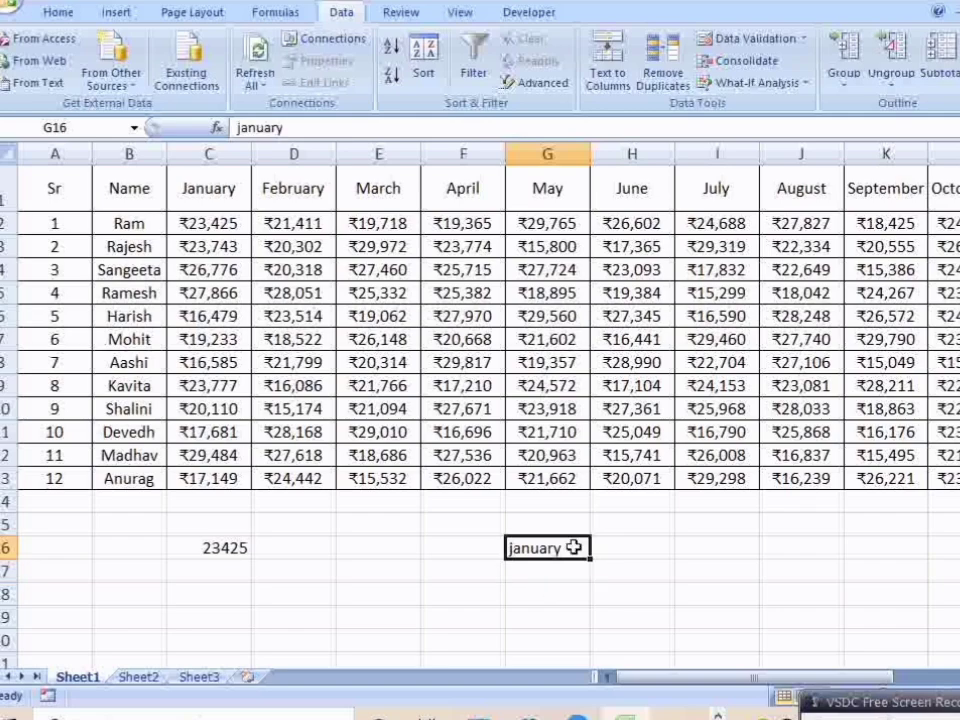
pyautogui.press('Delete')
pyautogui.write('fe')
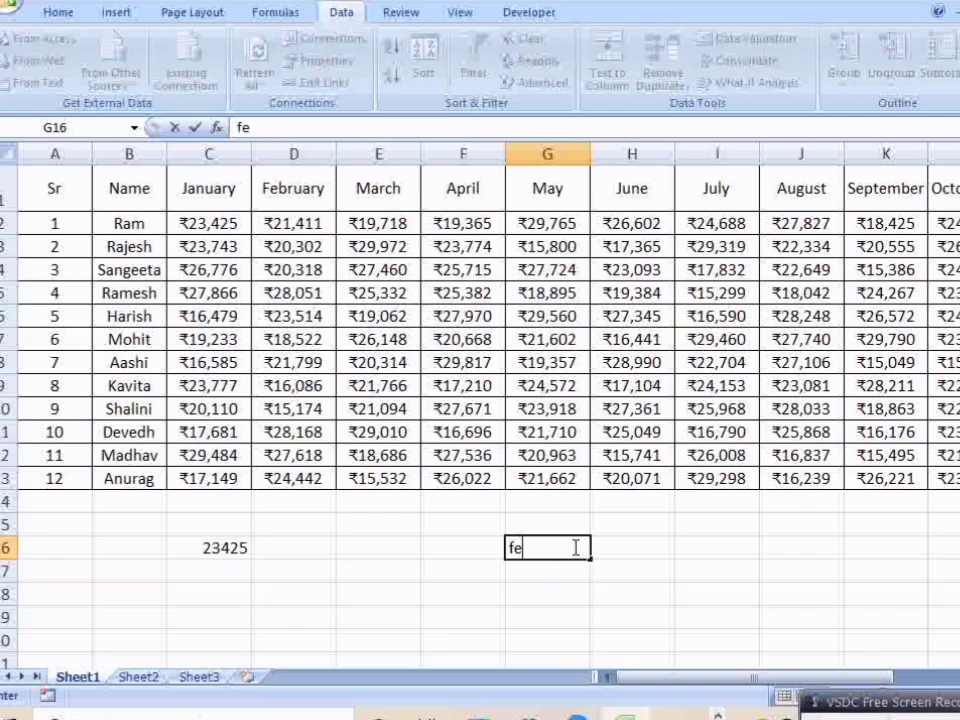
pyautogui.write('bruar')
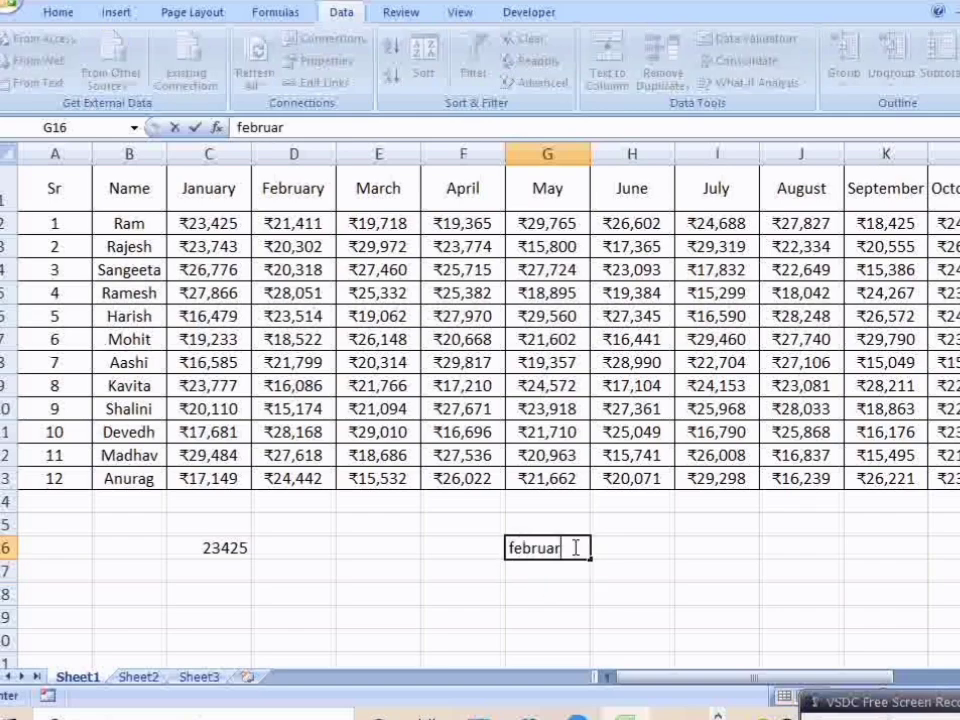
pyautogui.write('y')
pyautogui.press('Return')
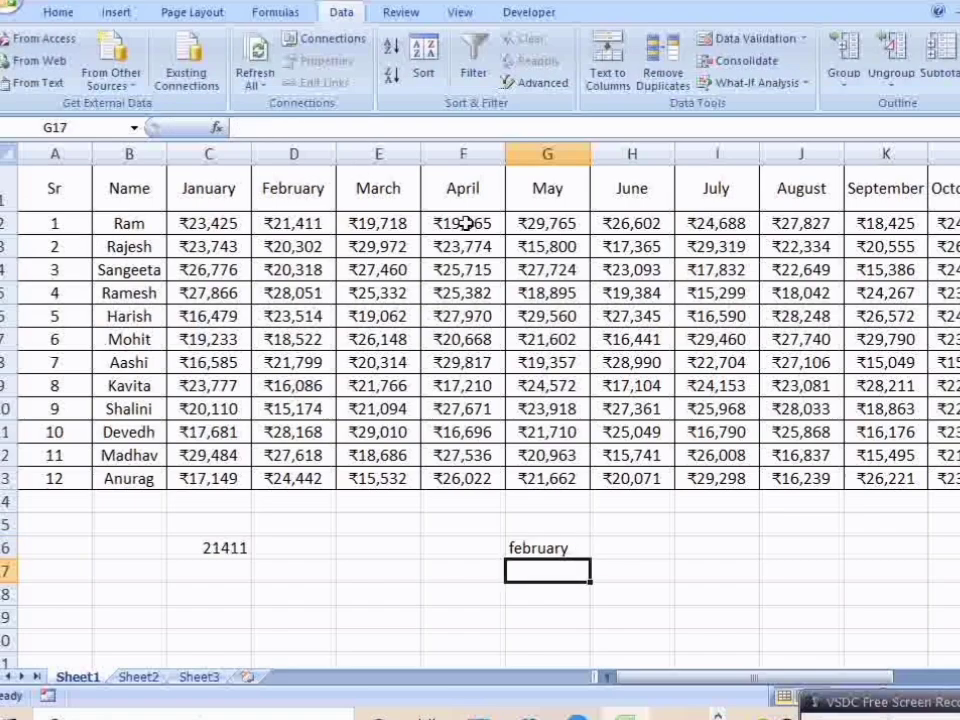
# Step: Review the arguments of the HLOOKUP formula in C16 and its lookup cell G16 without changing them
pyautogui.click(245, 545)
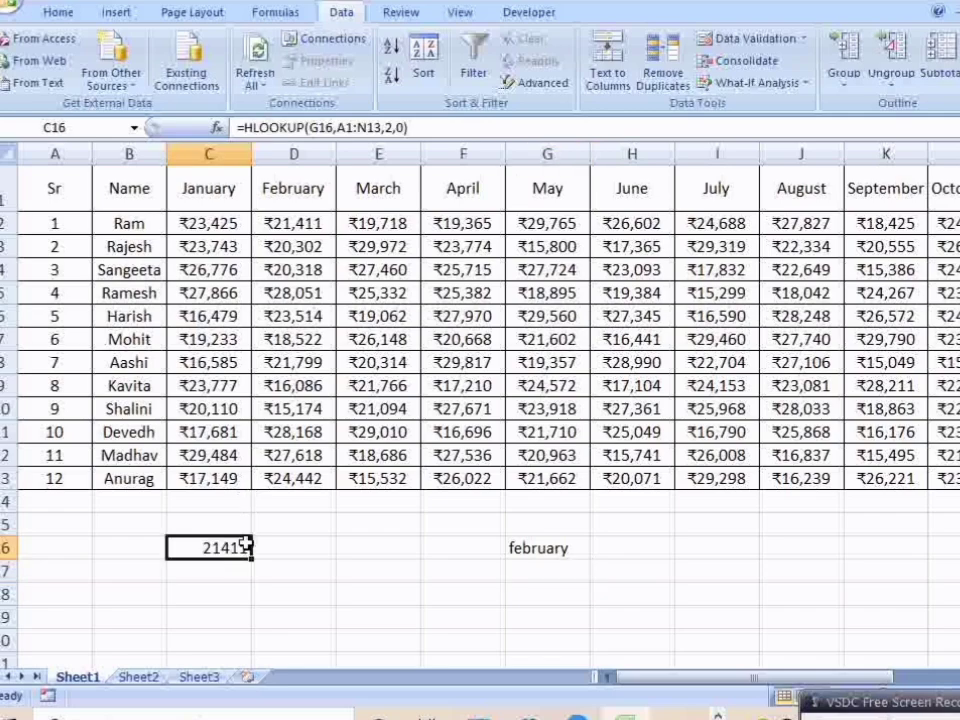
pyautogui.click(553, 545)
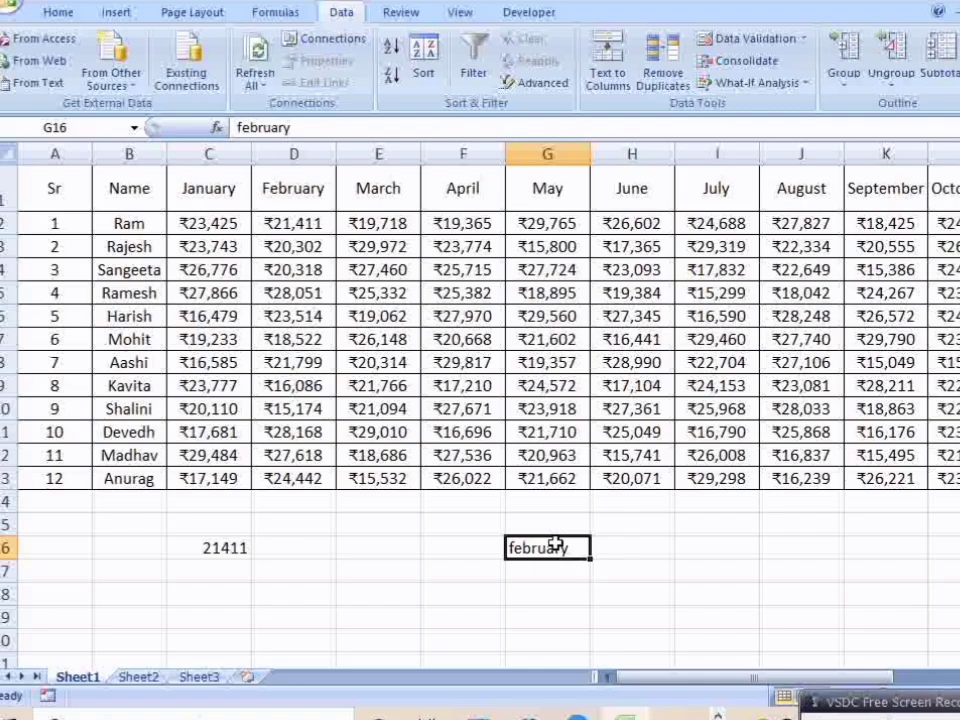
pyautogui.doubleClick(224, 547)
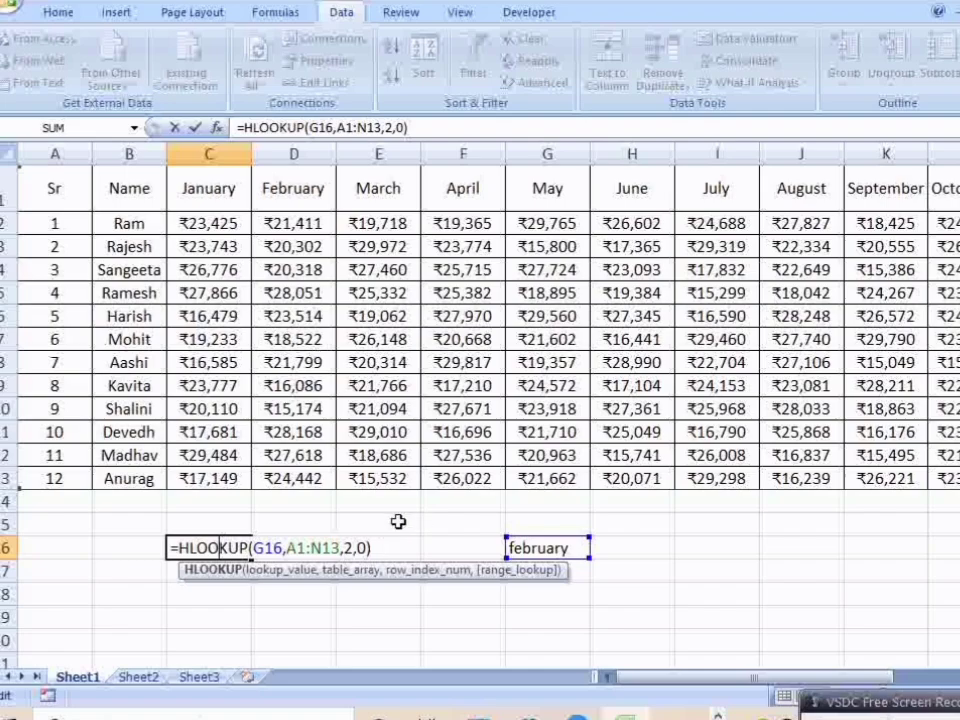
pyautogui.press('Return')
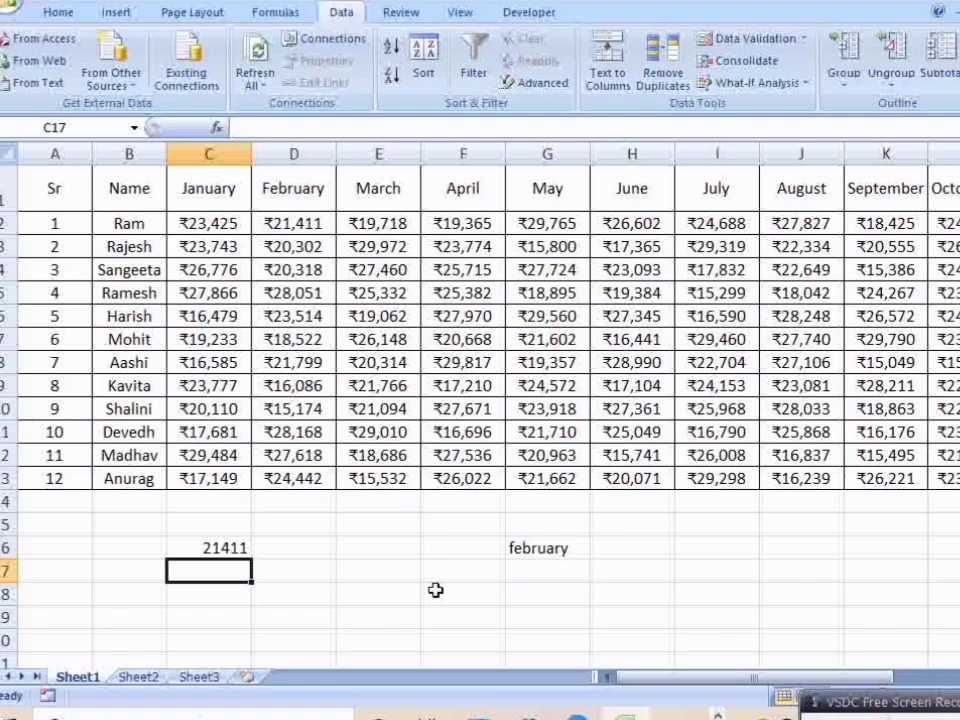
# Step: Change the lookup month in cell G16 to june
pyautogui.click(542, 552)
pyautogui.press('BackSpace')
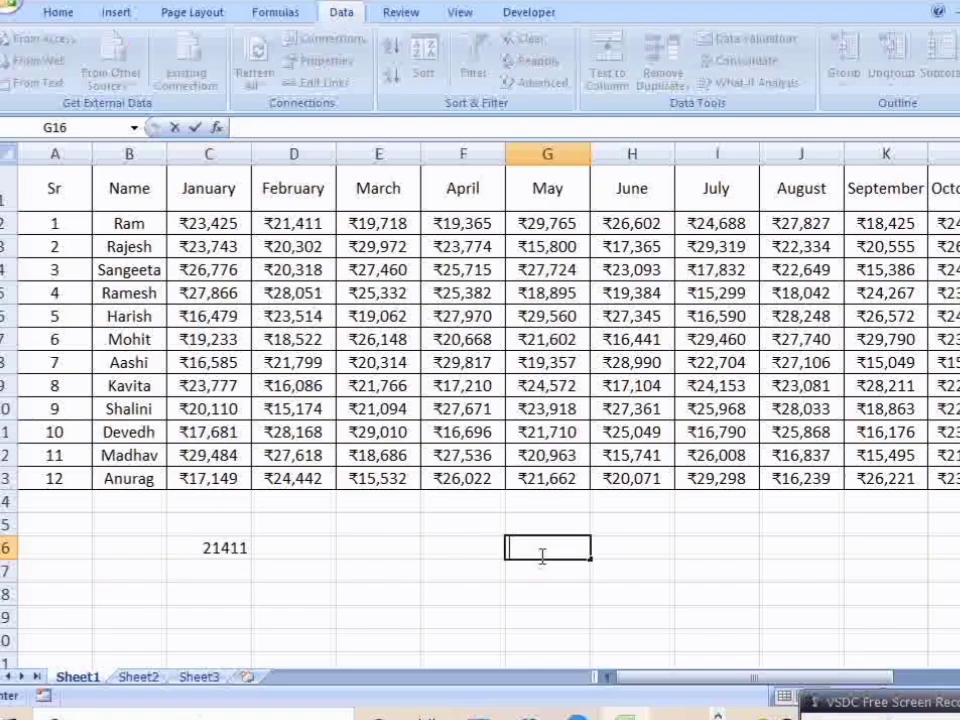
pyautogui.write('june')
pyautogui.press('Return')
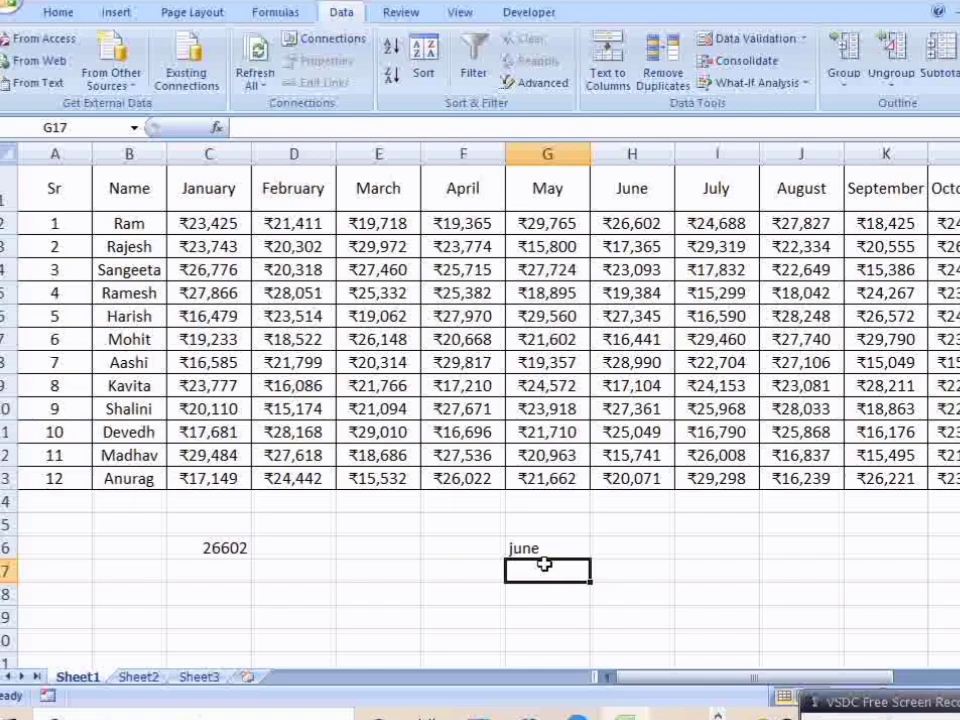